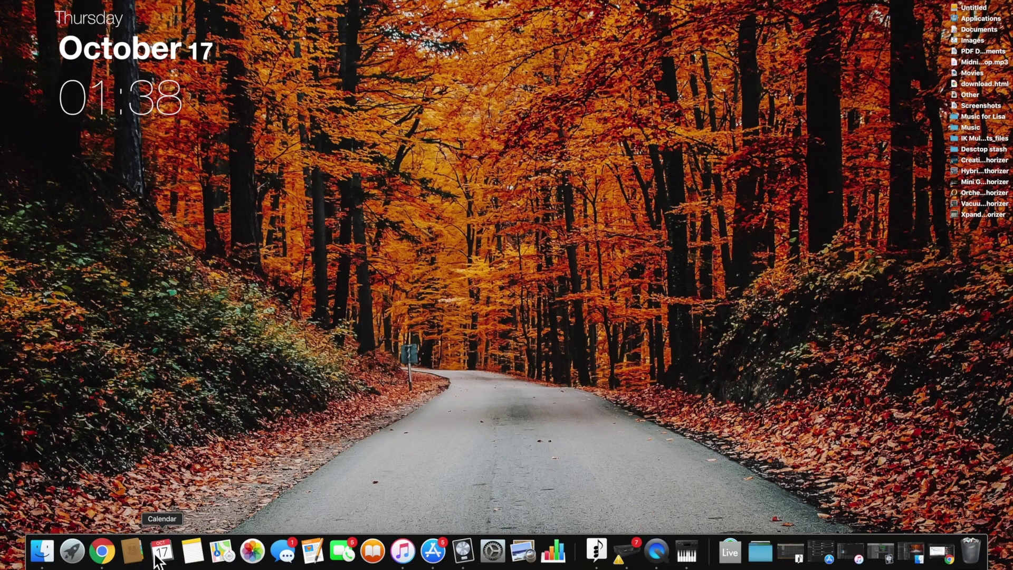
# Step: Launch Audio MIDI Setup from the Applications > Utilities folder in Finder
pyautogui.click(112, 558)
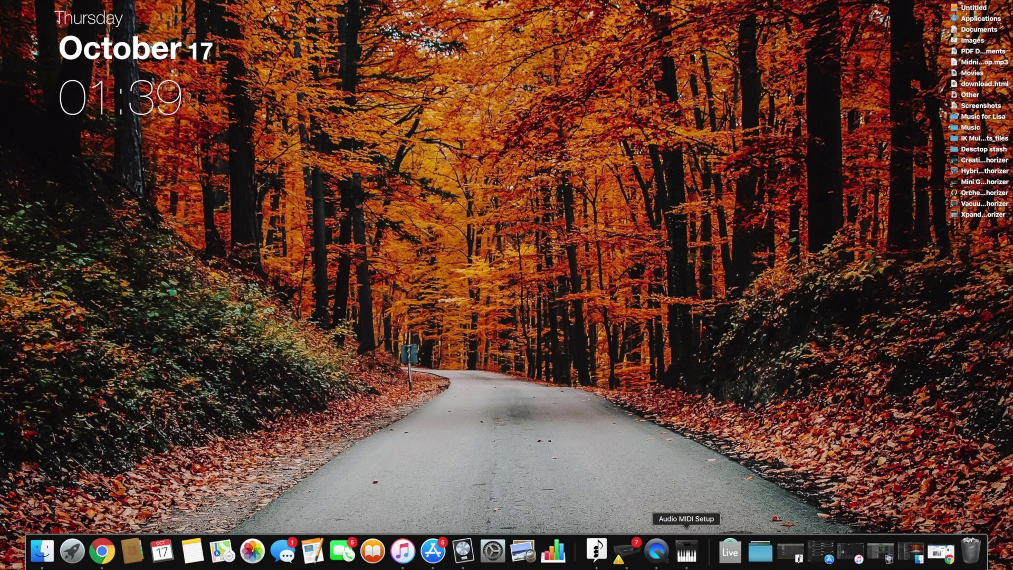
pyautogui.moveTo(729, 552)
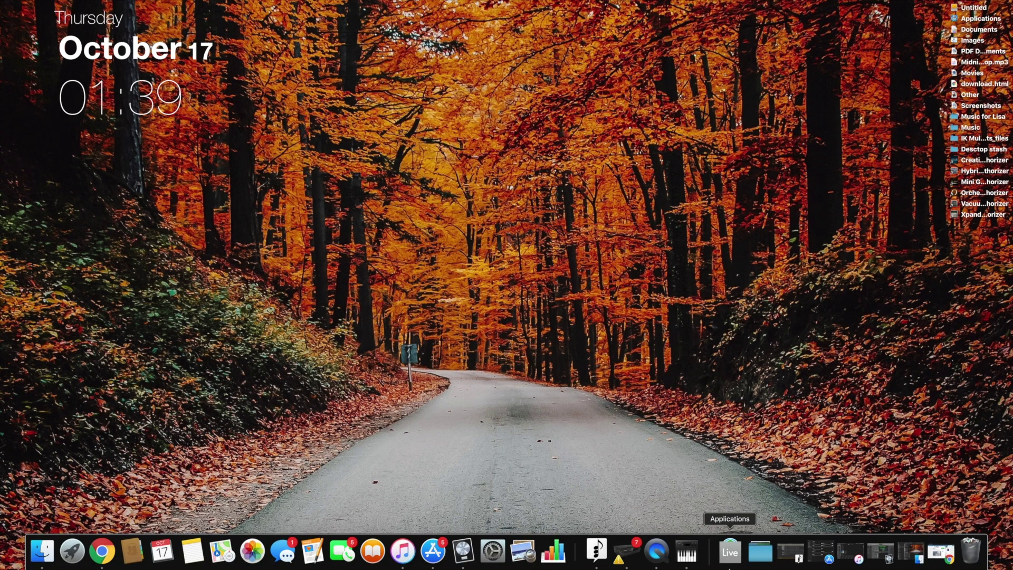
pyautogui.click(730, 552)
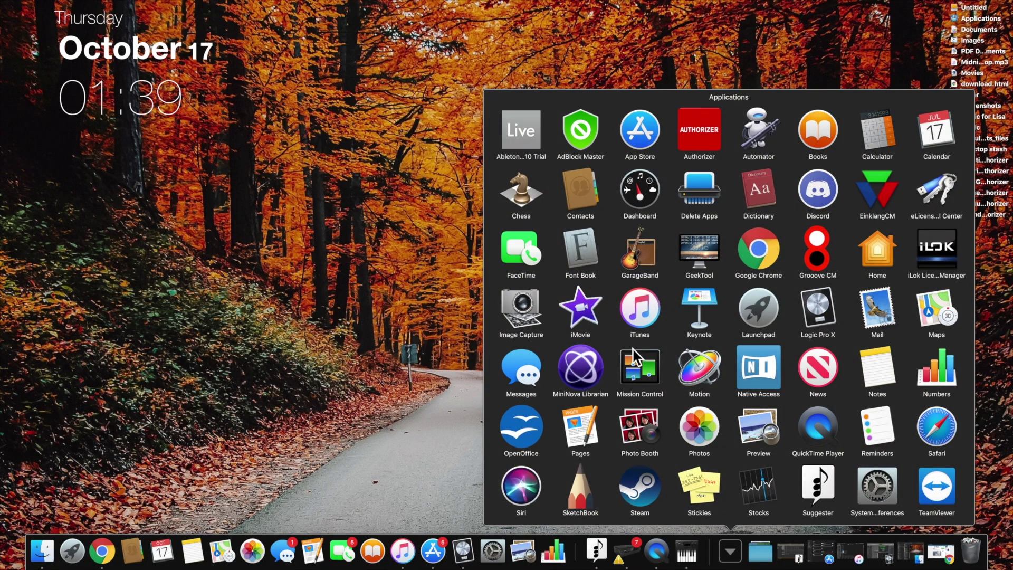
pyautogui.scroll(-3, 643, 380)
pyautogui.scroll(-3, 643, 379)
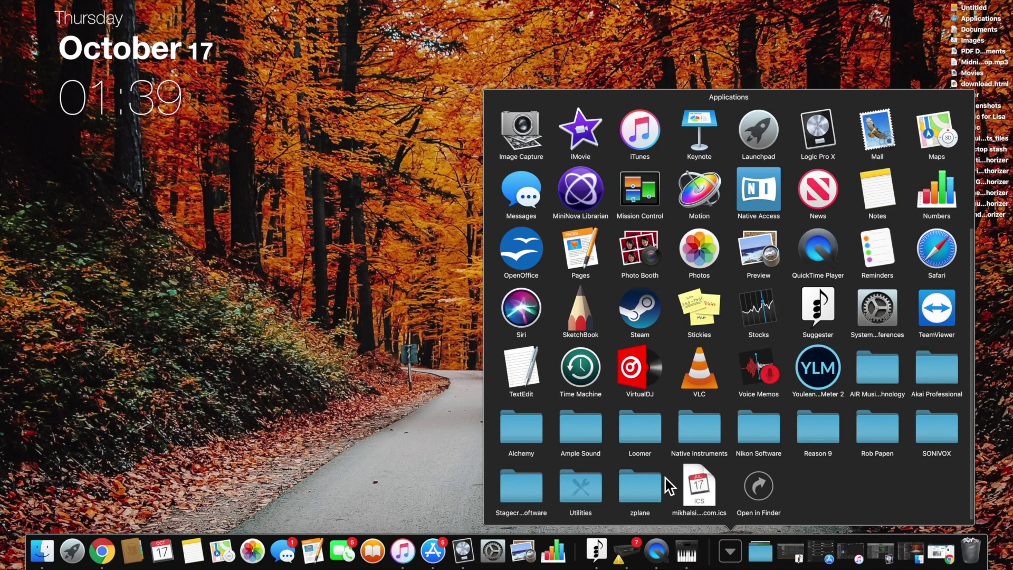
pyautogui.click(580, 495)
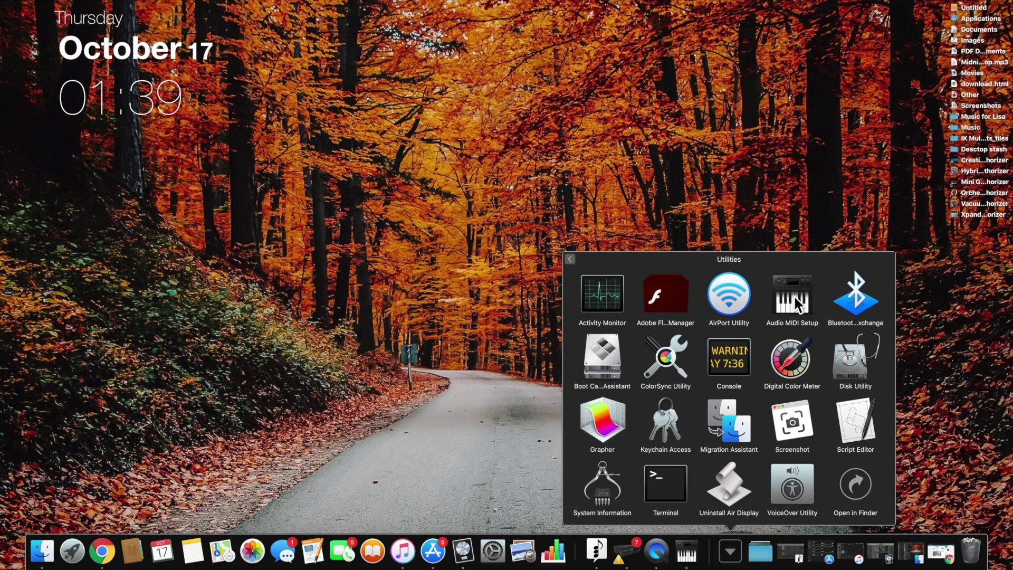
pyautogui.click(798, 292)
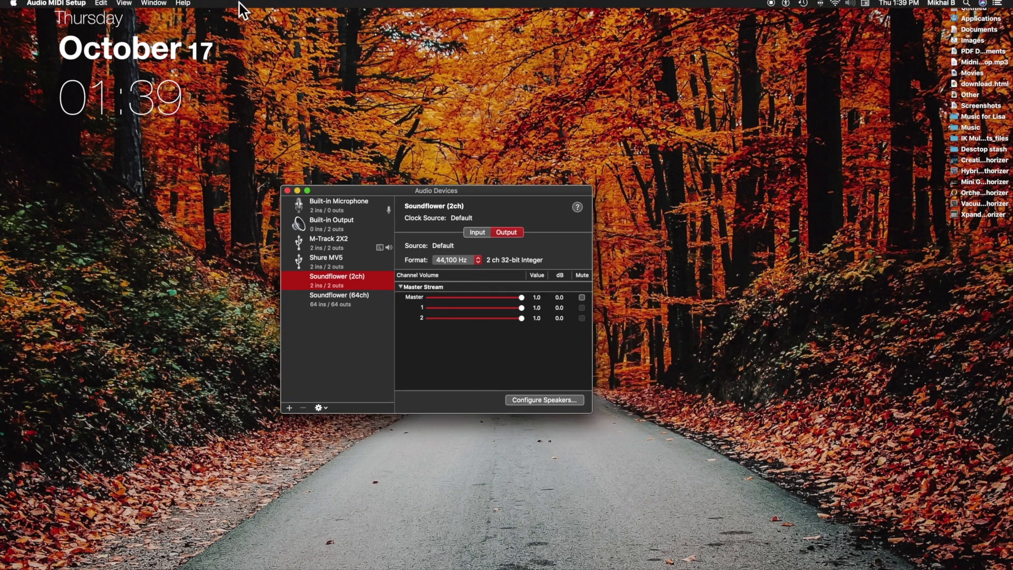
pyautogui.click(154, 6)
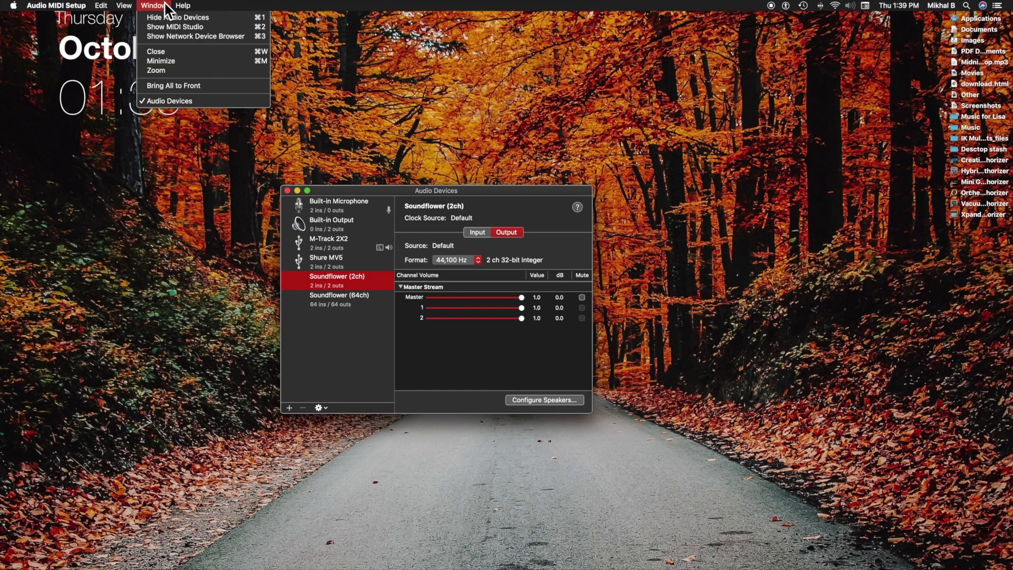
pyautogui.click(177, 27)
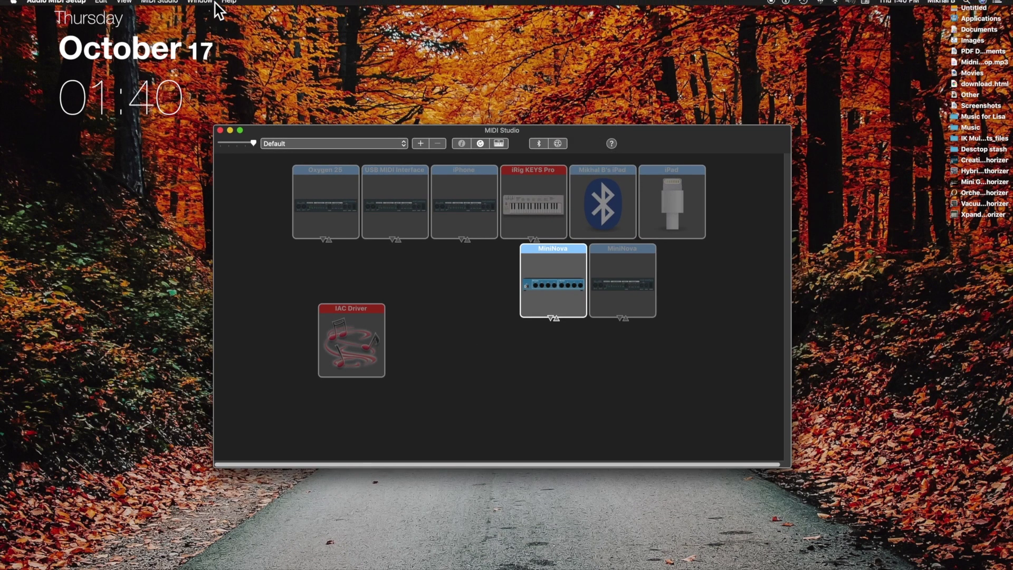
pyautogui.click(200, 5)
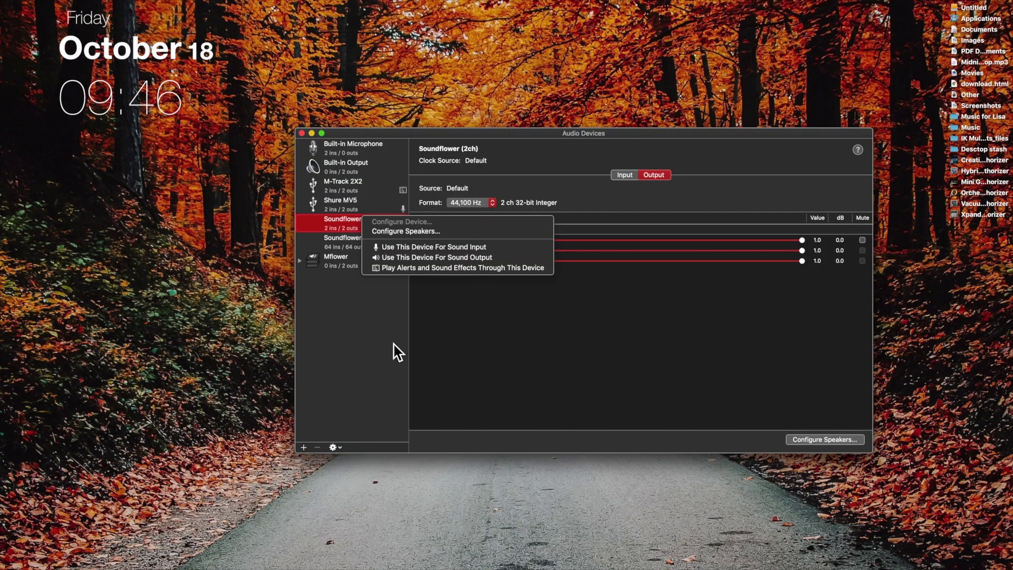
# Step: Create a new Multi-Output Device and include M-Track 2X2 in it
pyautogui.click(391, 350)
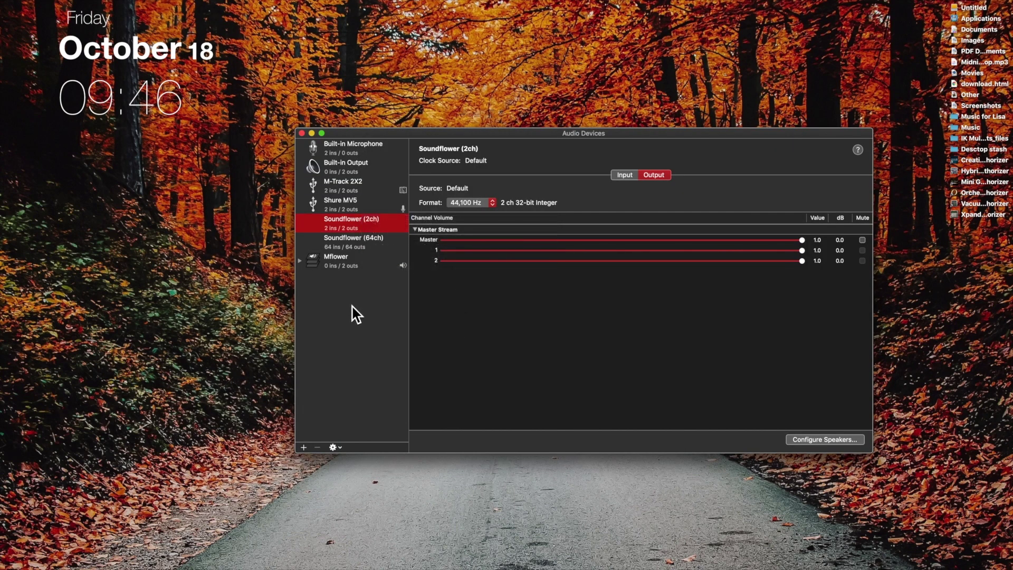
pyautogui.click(305, 447)
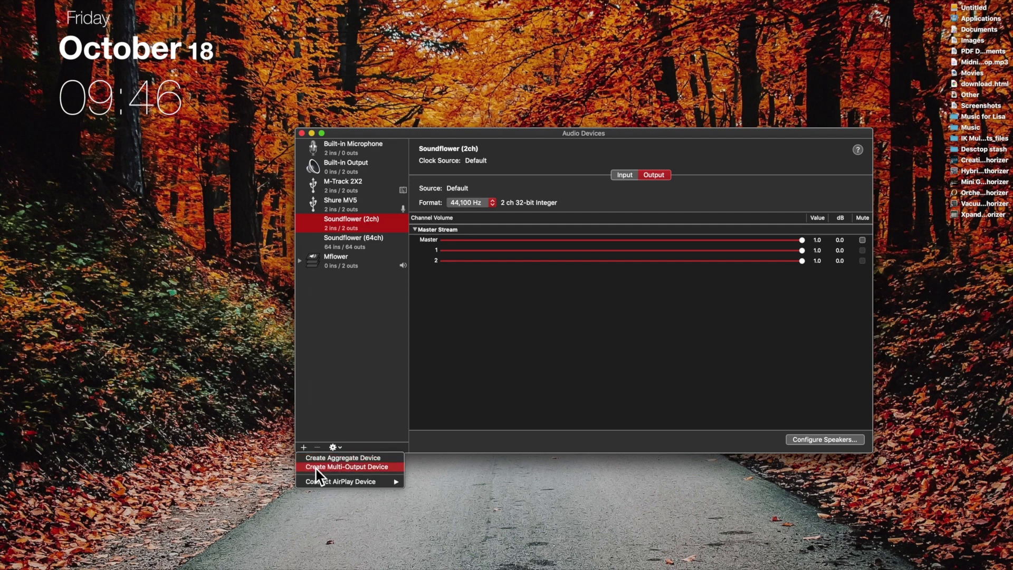
pyautogui.click(316, 469)
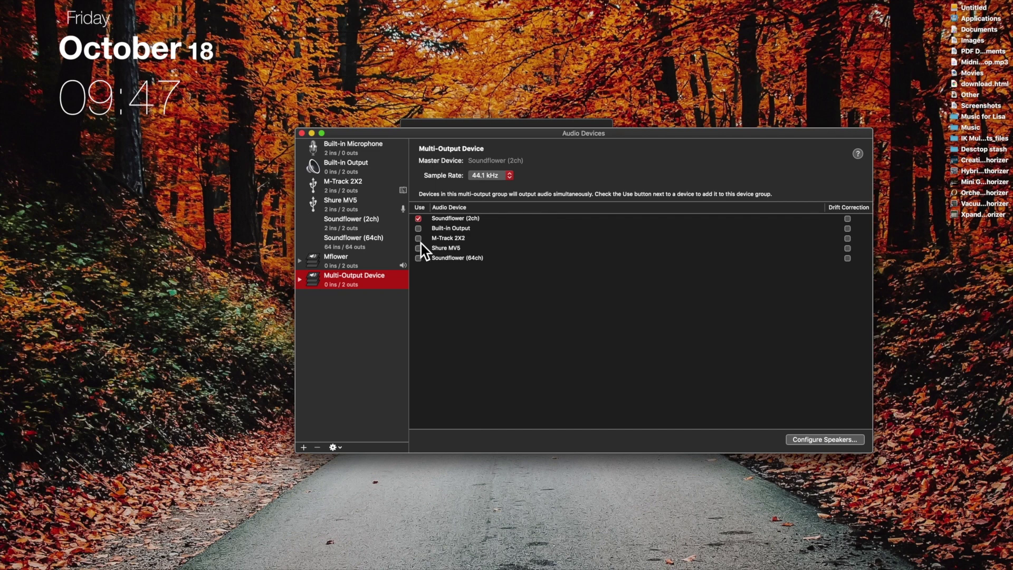
pyautogui.click(420, 239)
pyautogui.rightClick(375, 286)
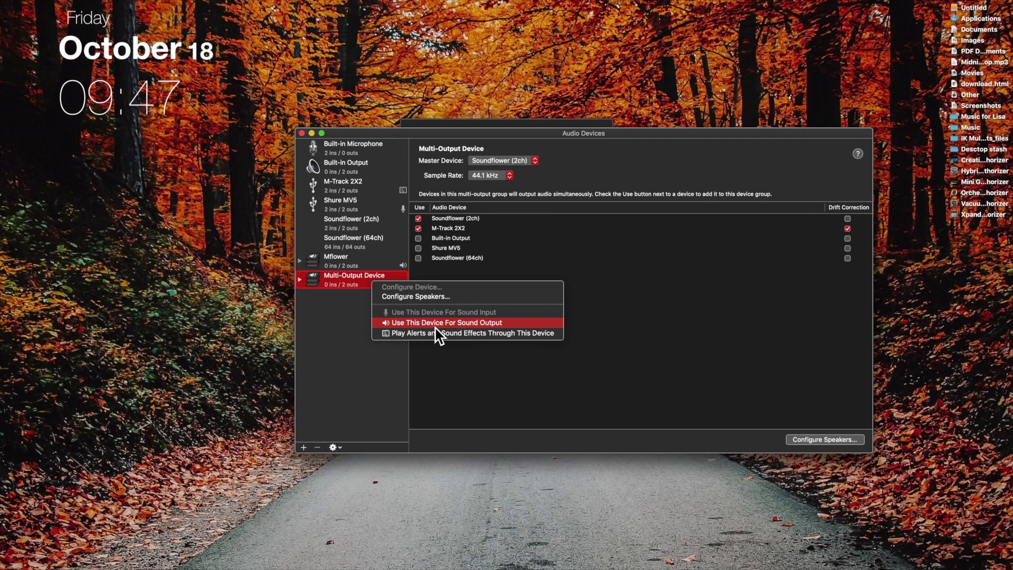
pyautogui.click(488, 405)
# Step: Delete the duplicate Multi-Output Device, keeping Mflower
pyautogui.click(333, 264)
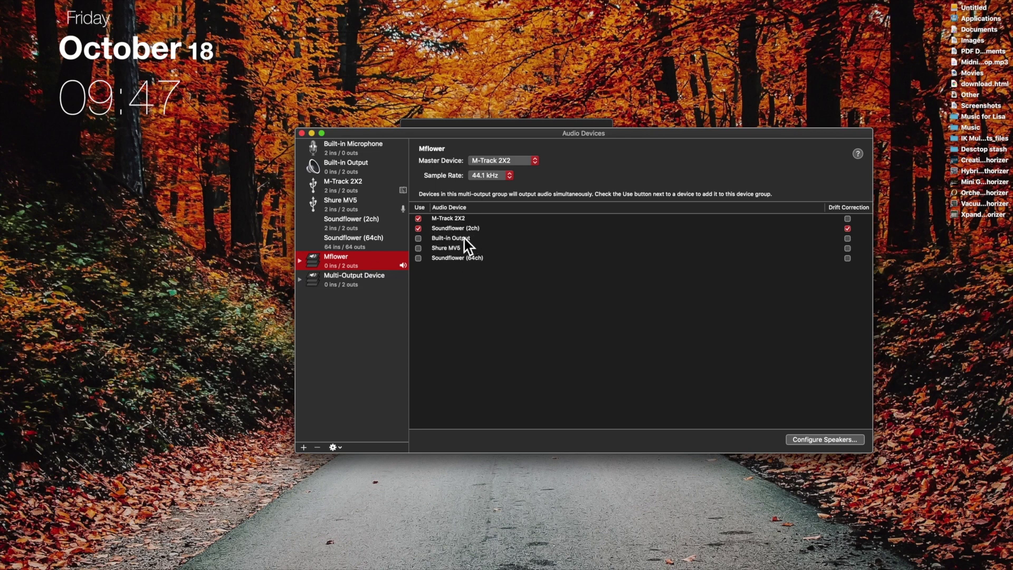
pyautogui.click(368, 290)
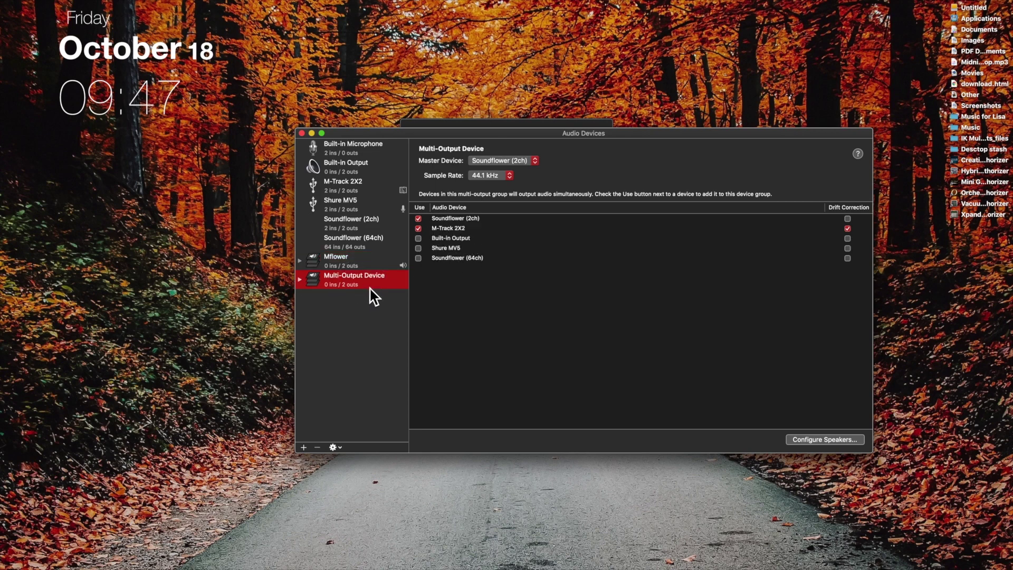
pyautogui.rightClick(370, 289)
pyautogui.click(322, 354)
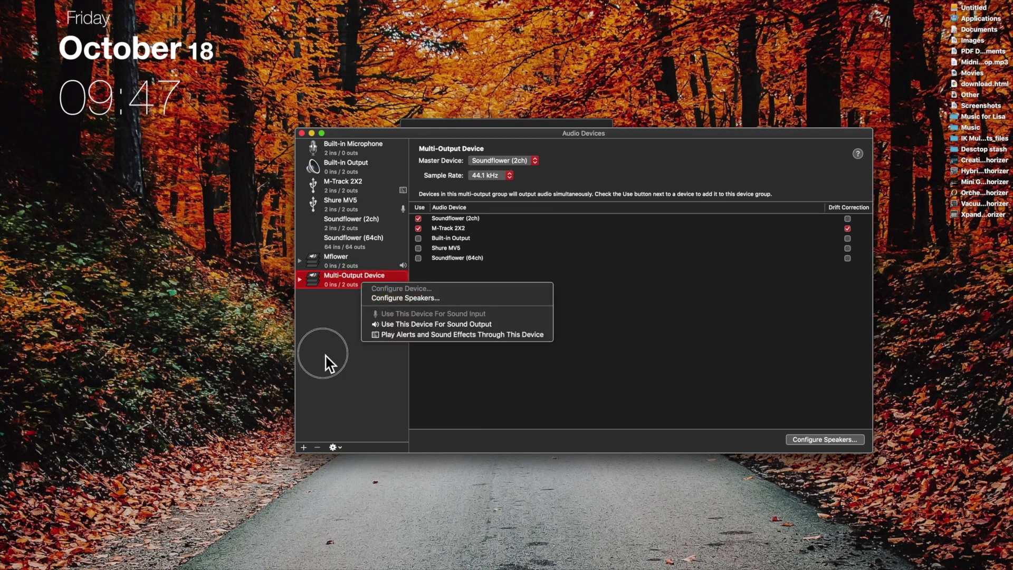
pyautogui.click(320, 447)
# Step: Check Mflower's sub-devices, leave its name as Mflower, and switch to Logic Pro X
pyautogui.click(301, 262)
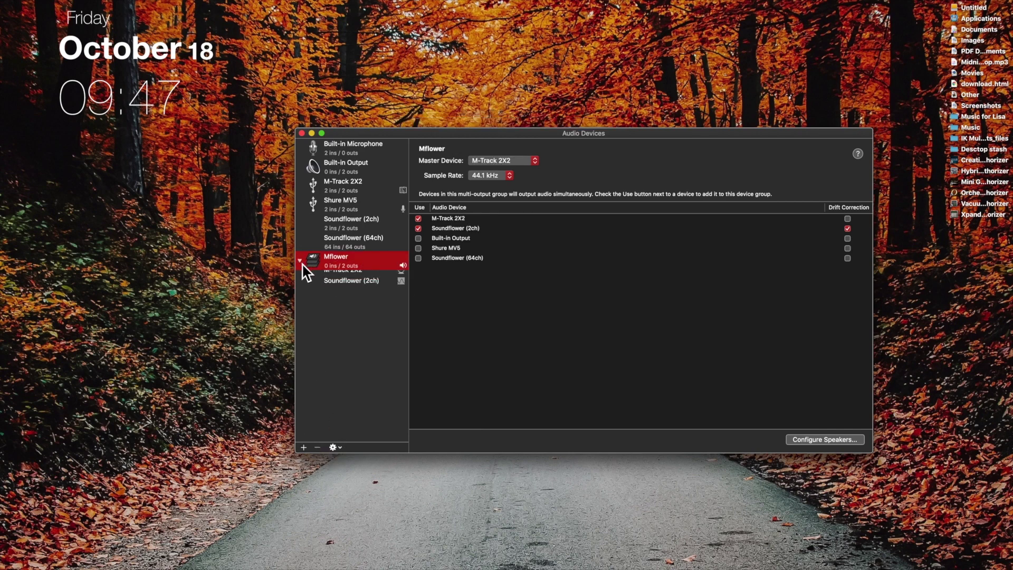
pyautogui.click(299, 262)
pyautogui.click(365, 270)
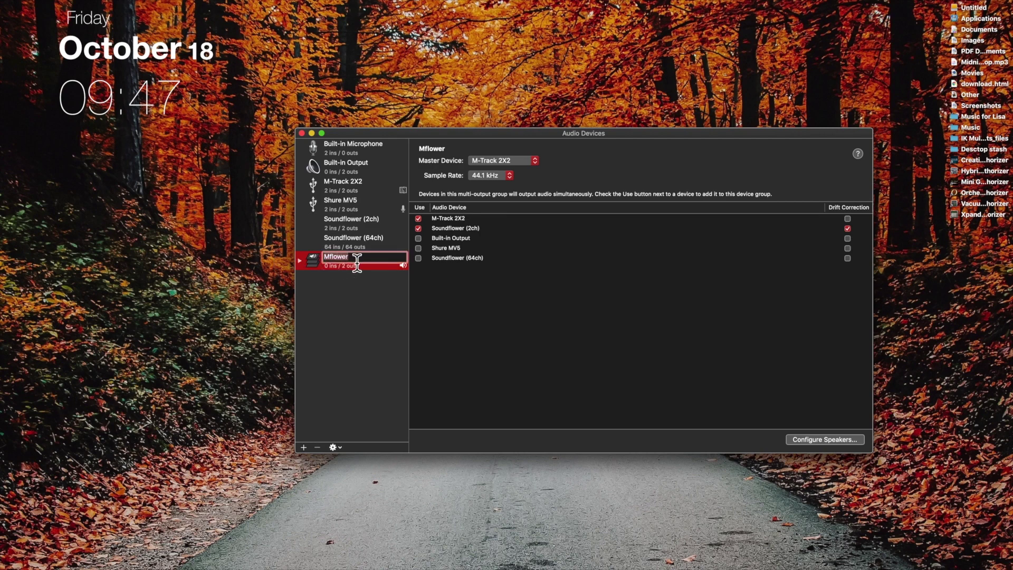
pyautogui.click(380, 333)
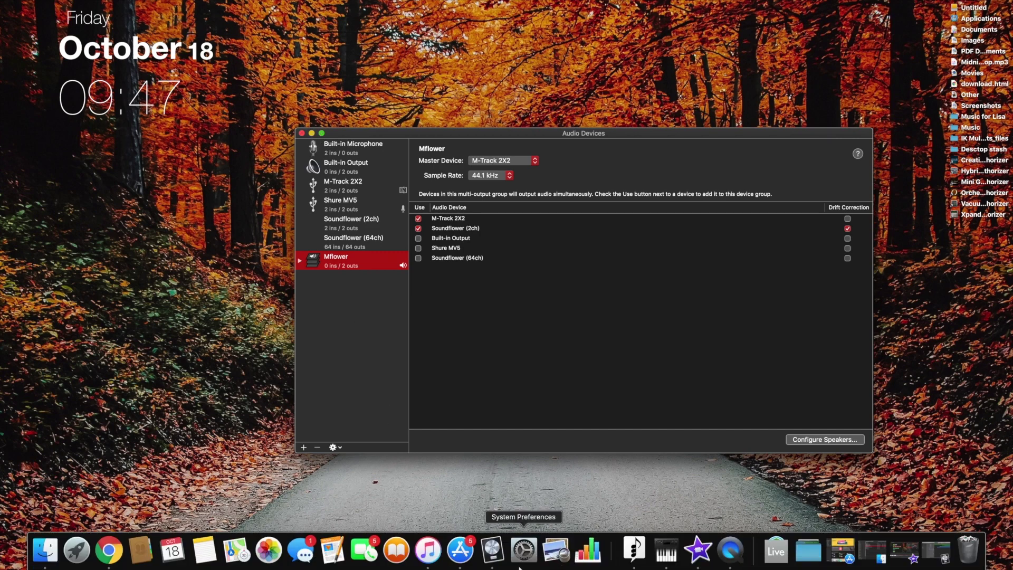
pyautogui.click(508, 548)
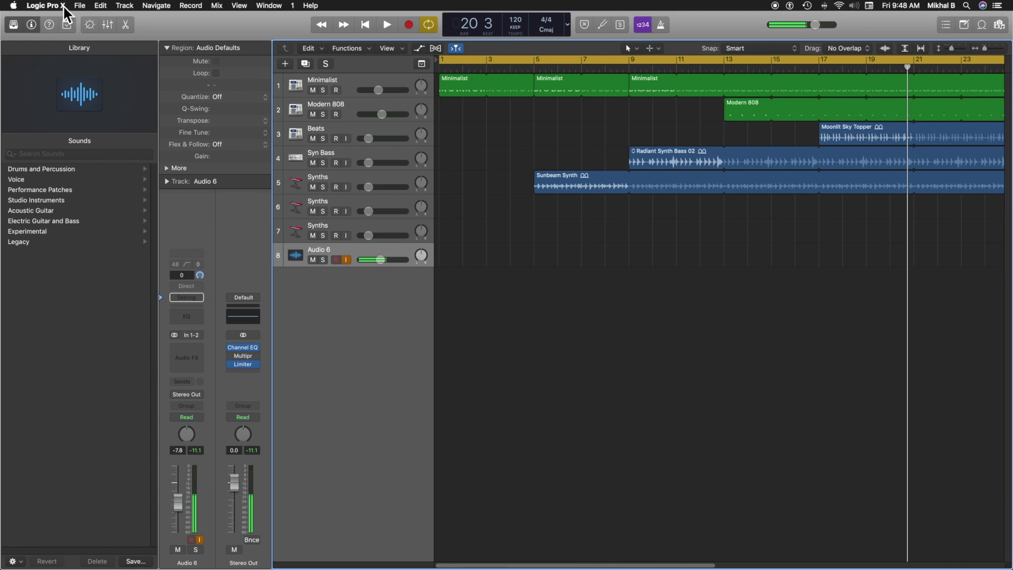
# Step: Open the Logic Pro X menu to reach Preferences
pyautogui.click(63, 7)
pyautogui.moveTo(53, 32)
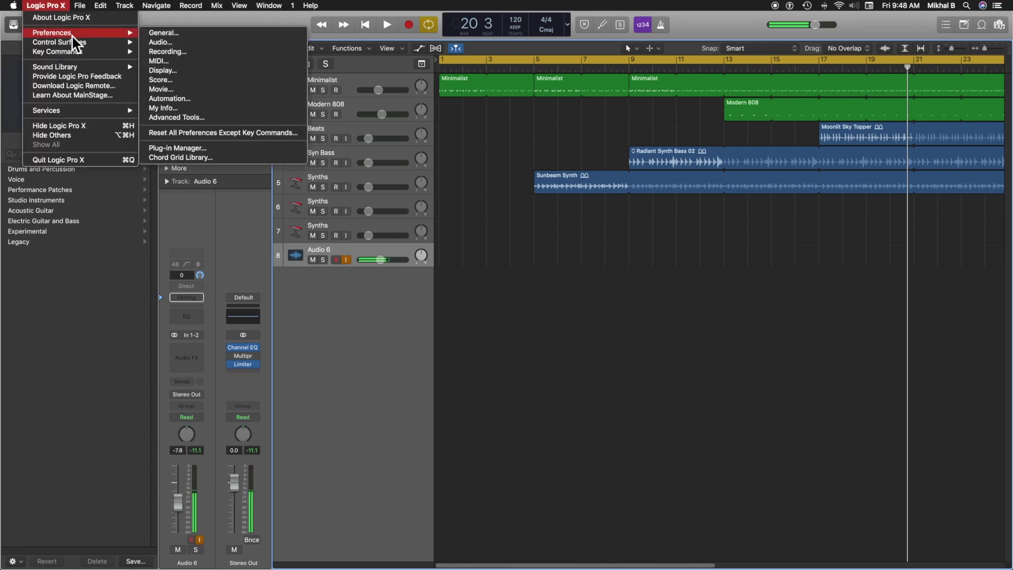
# Step: In Audio preferences, set output to Mflower and input to Shure MV5, then reposition the window
pyautogui.click(226, 43)
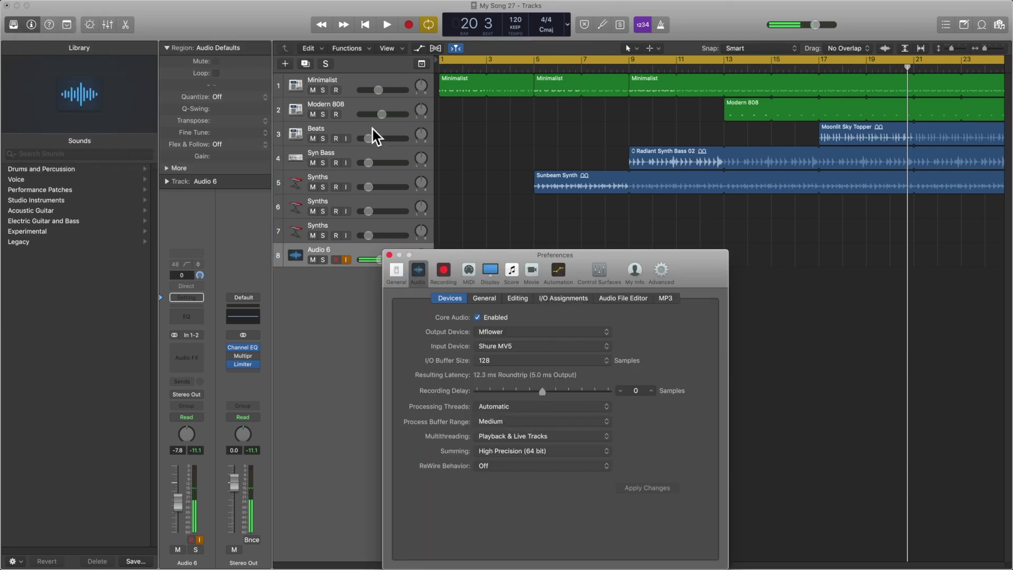
pyautogui.click(498, 333)
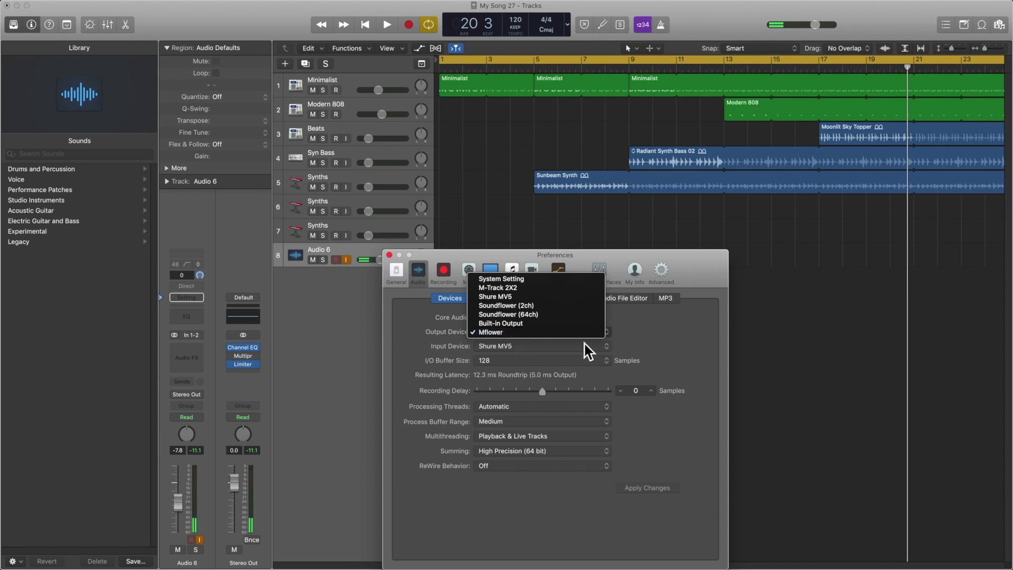
pyautogui.click(675, 346)
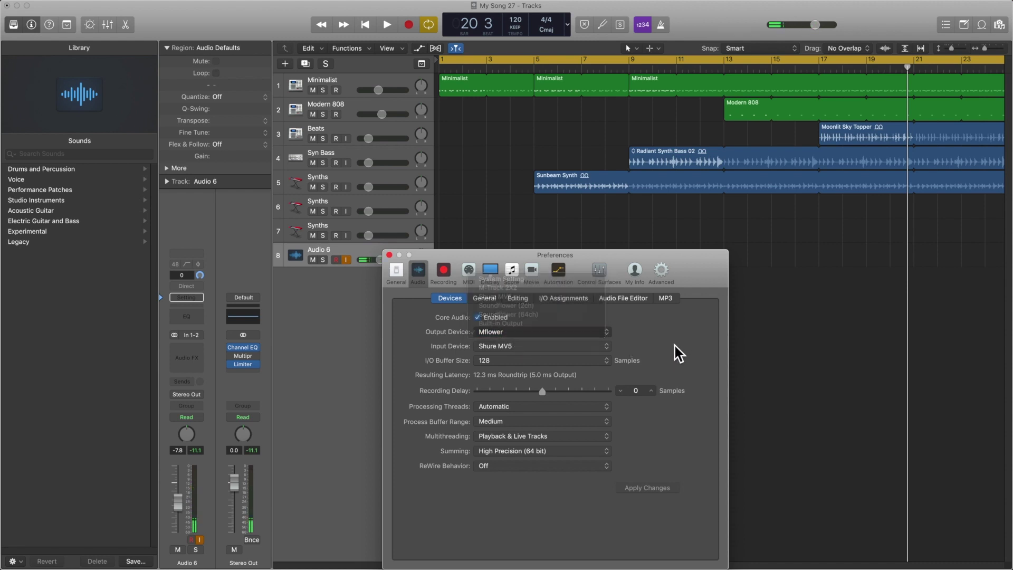
pyautogui.click(605, 349)
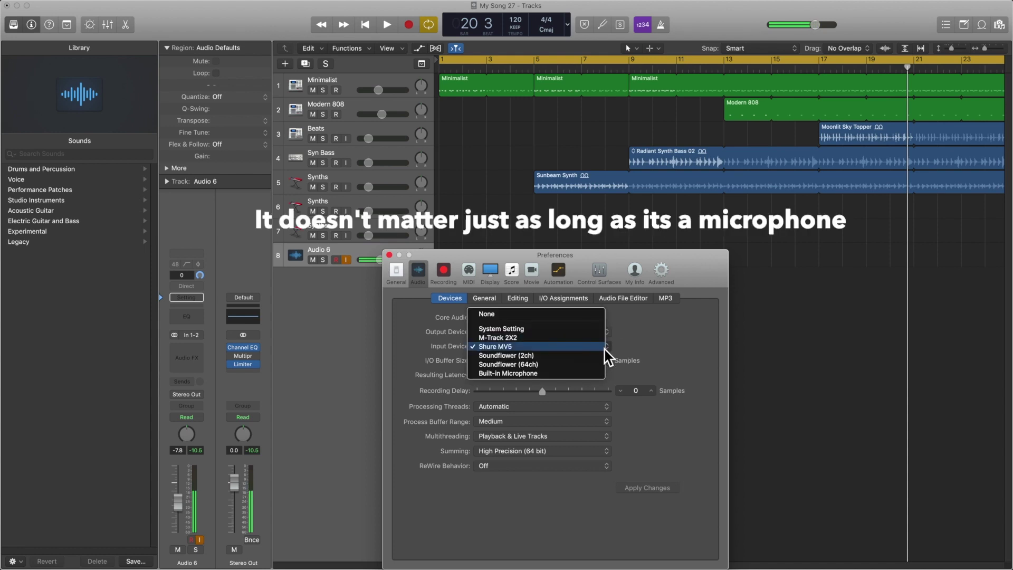
pyautogui.click(611, 363)
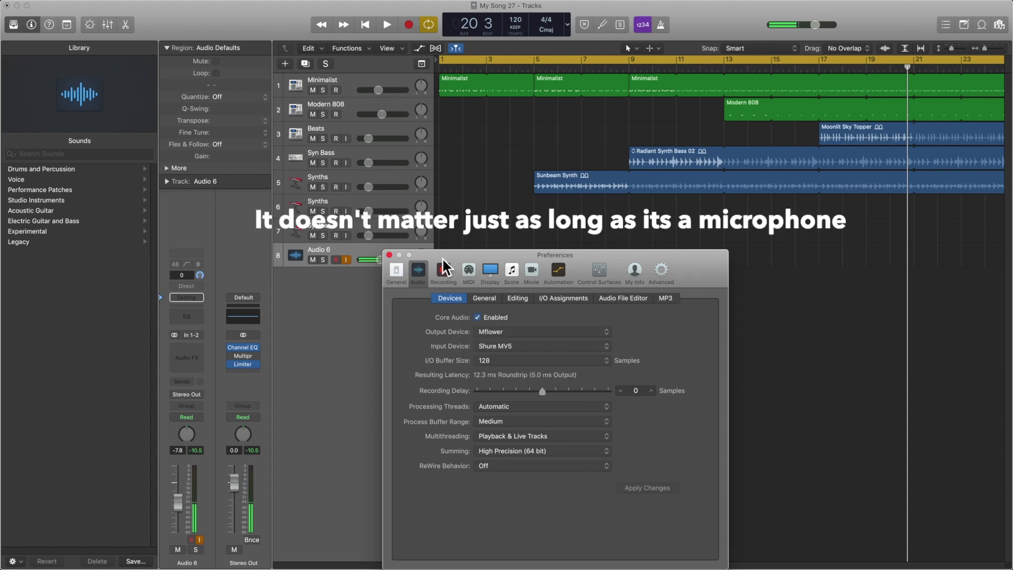
pyautogui.moveTo(469, 262); pyautogui.dragTo(602, 118)
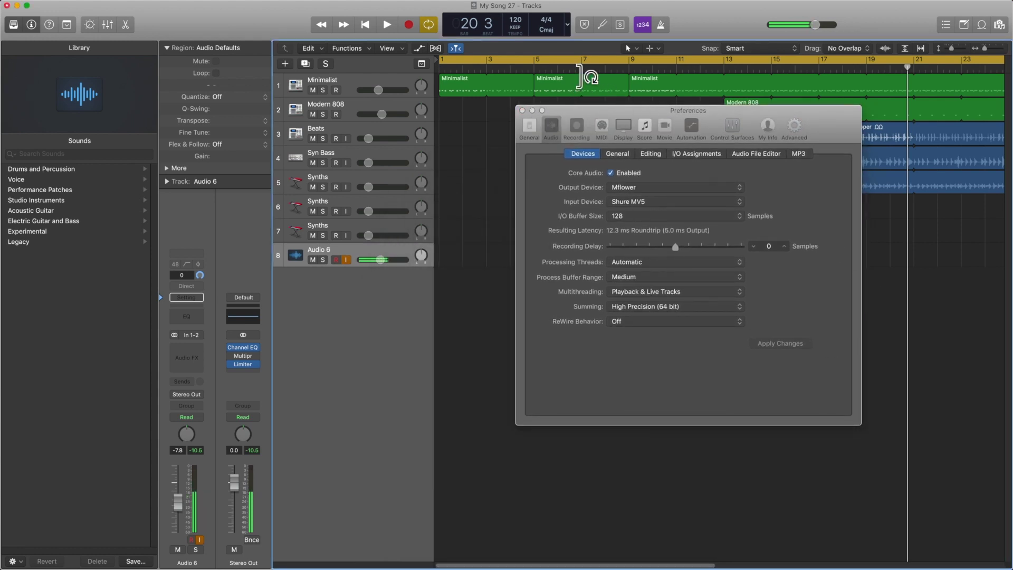
pyautogui.moveTo(830, 128); pyautogui.dragTo(837, 390)
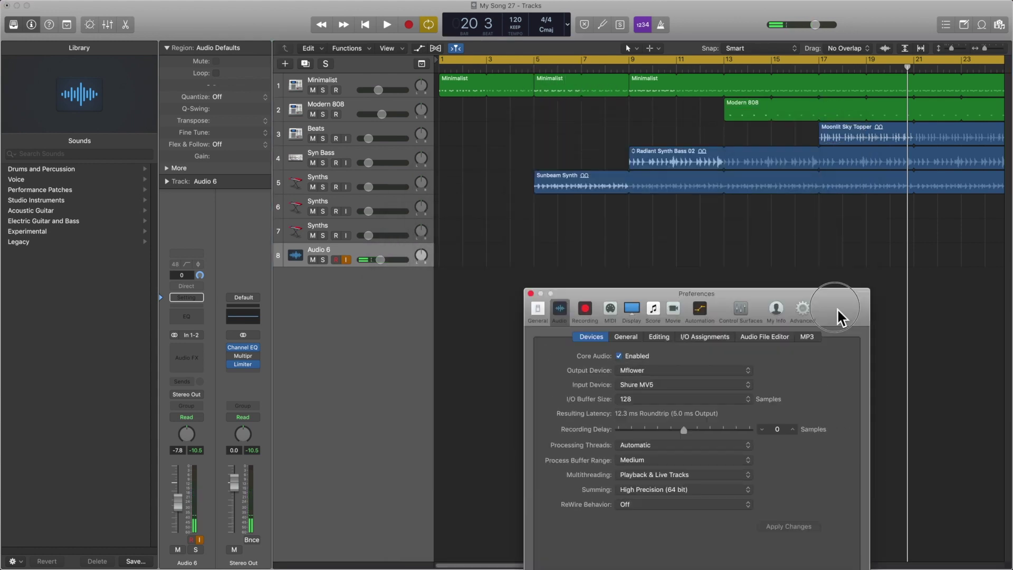